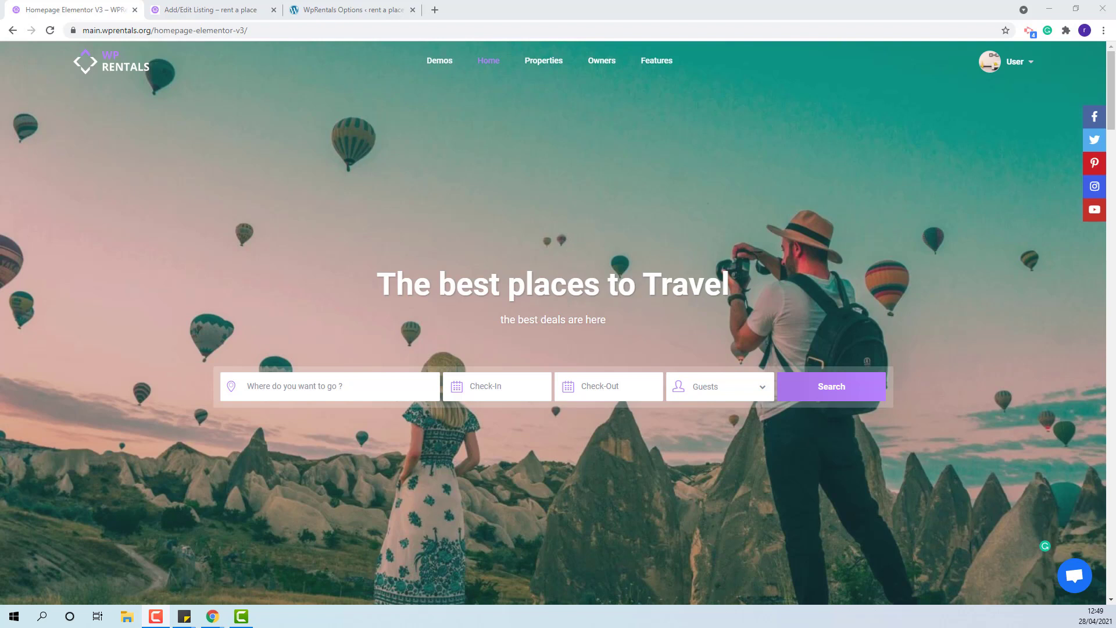
# - Bring up the listing editor and scroll through the Details step's size, rooms, bedroom and bed-type fields
pyautogui.hotkey('ctrl', 'Tab')
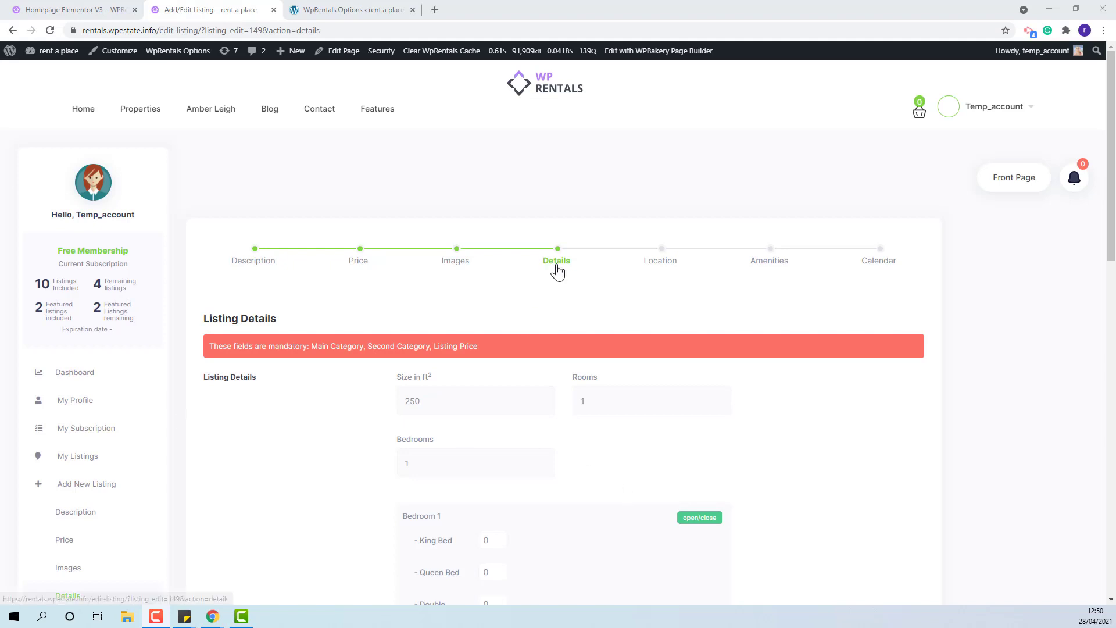
pyautogui.scroll(-2, 583, 271)
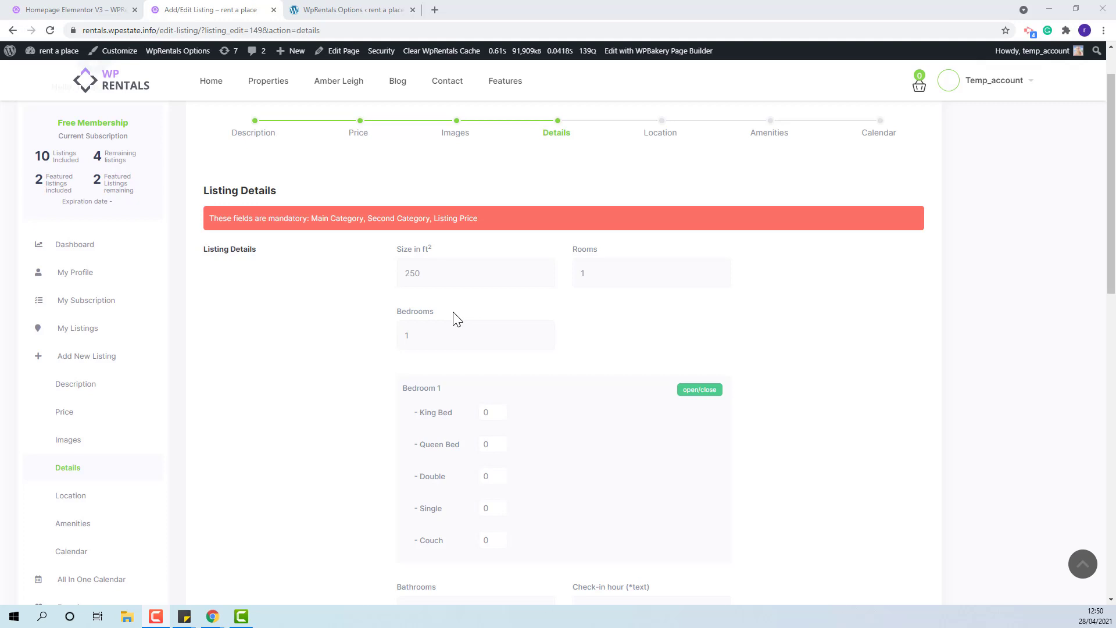
pyautogui.scroll(-1, 457, 319)
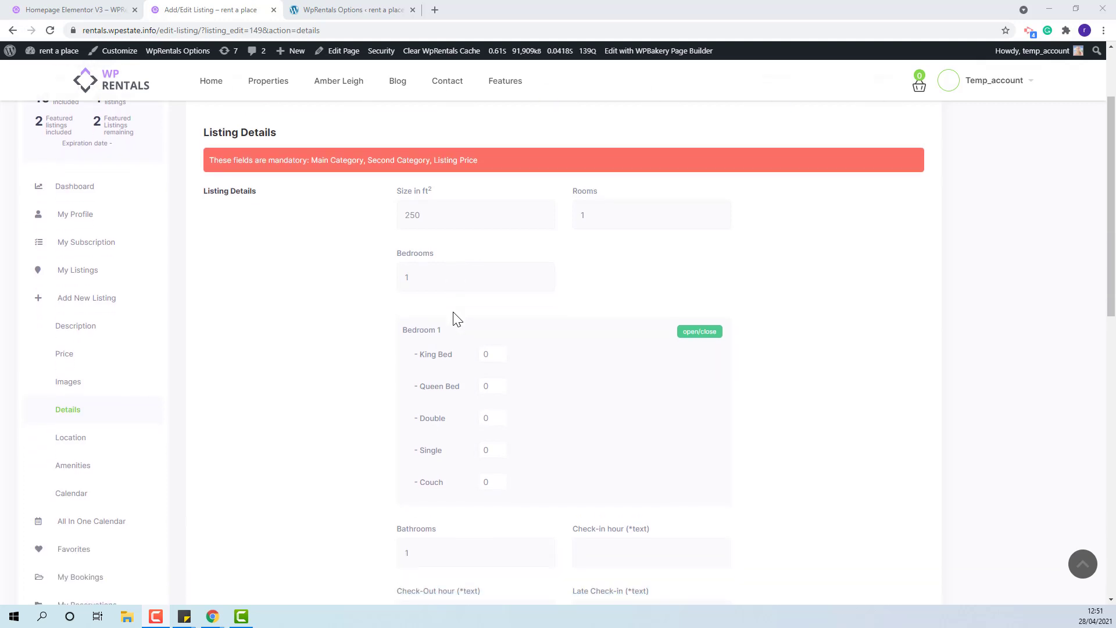
# - In WpRentals Options Listings Labels, select the whole Types of Beds value (King Bed,Queen Bed,Double,Single,Couch)
pyautogui.click(332, 10)
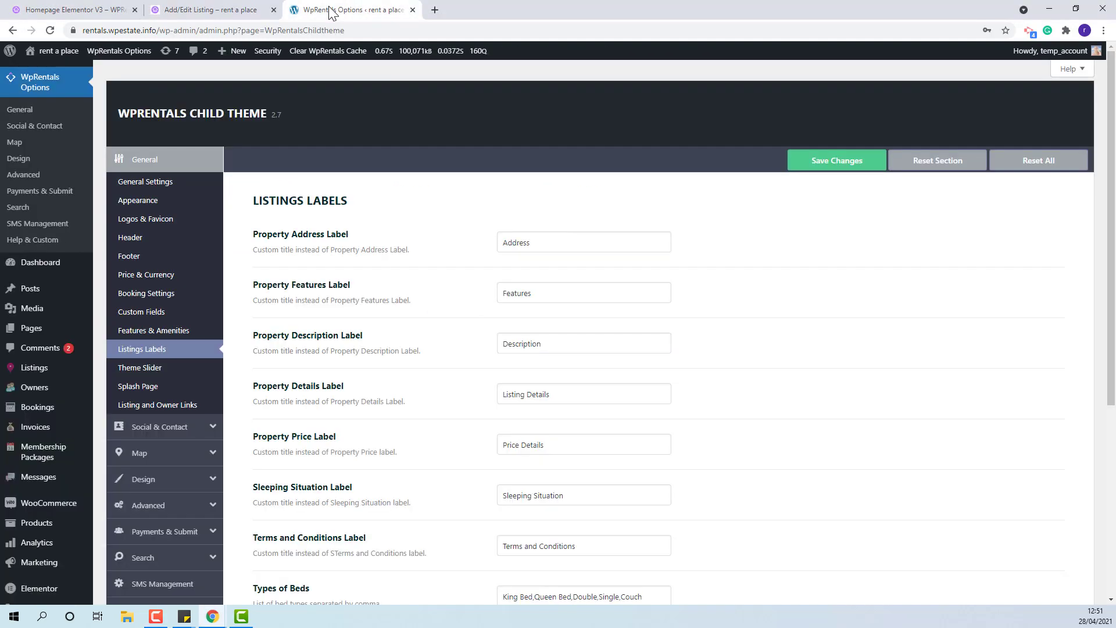
pyautogui.scroll(-1, 418, 242)
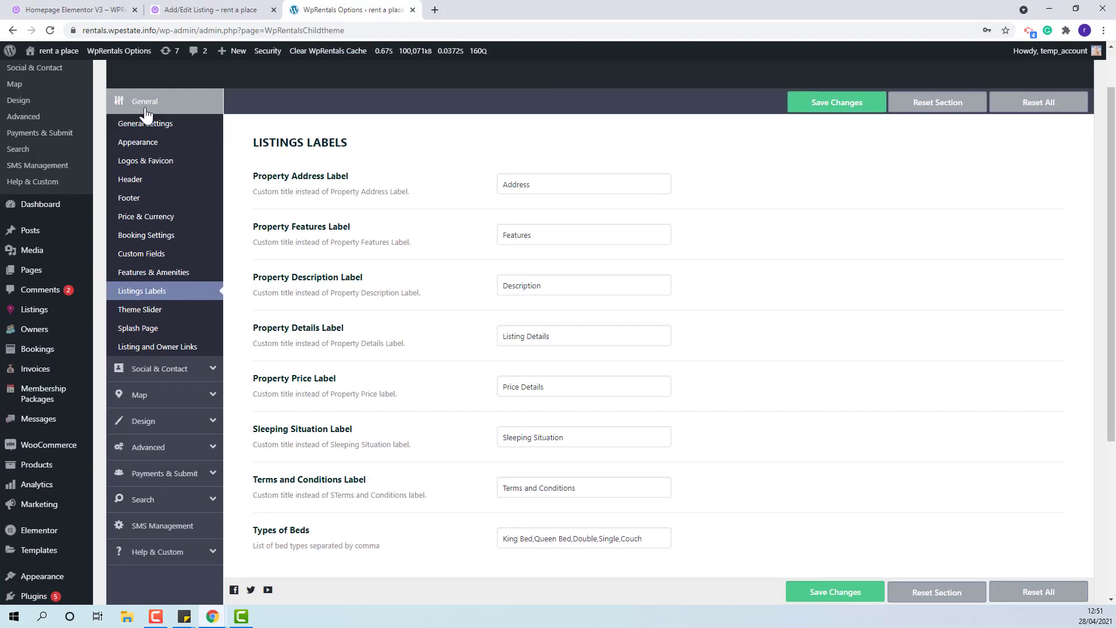
pyautogui.scroll(-2, 561, 349)
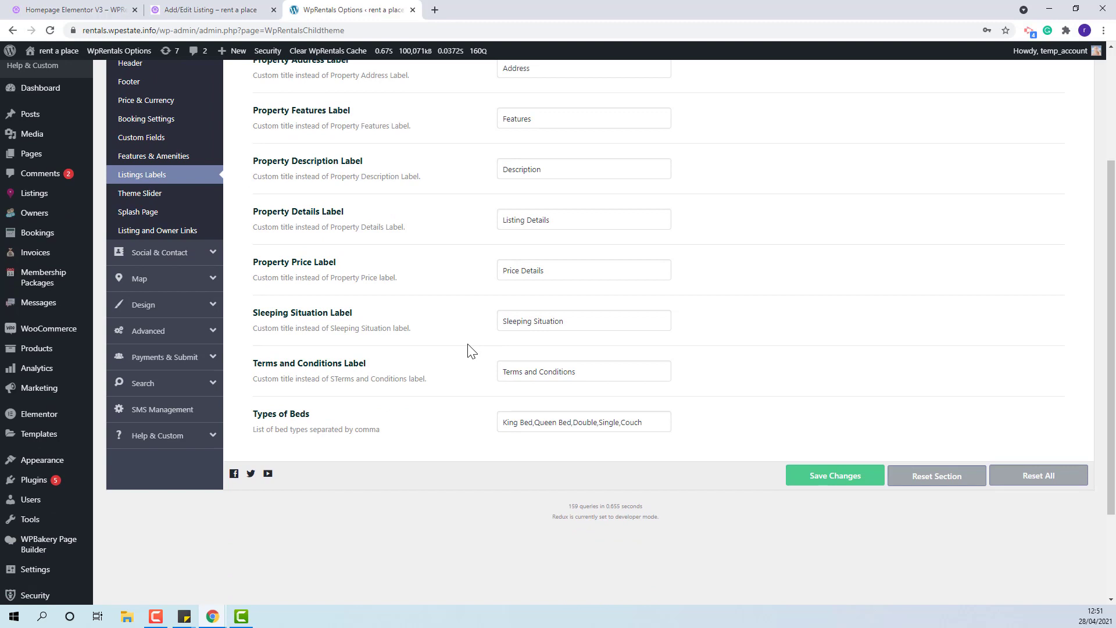
pyautogui.moveTo(654, 419); pyautogui.dragTo(498, 422)
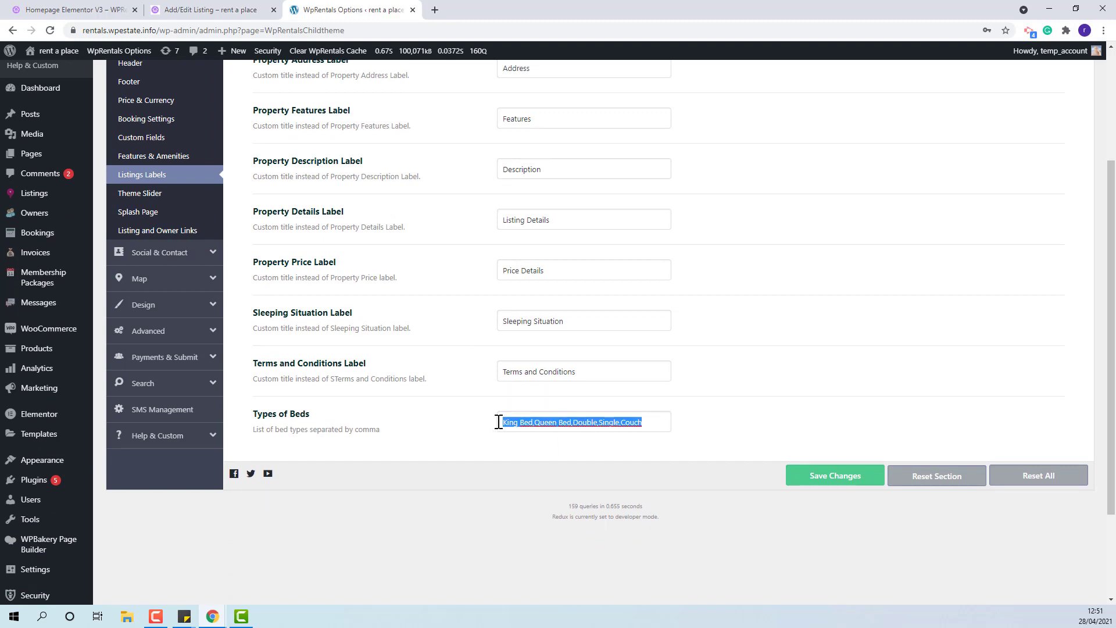
# - Back in the listing editor, set the number of bedrooms to 3
pyautogui.hotkey('ctrl', 'shift', 'Tab')
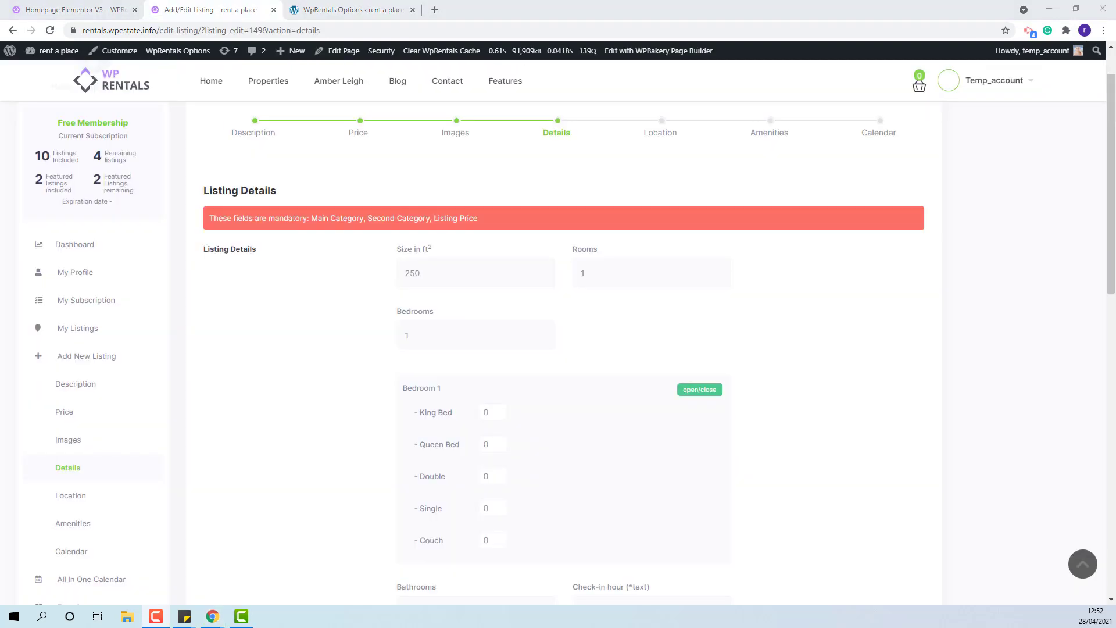
pyautogui.click(418, 332)
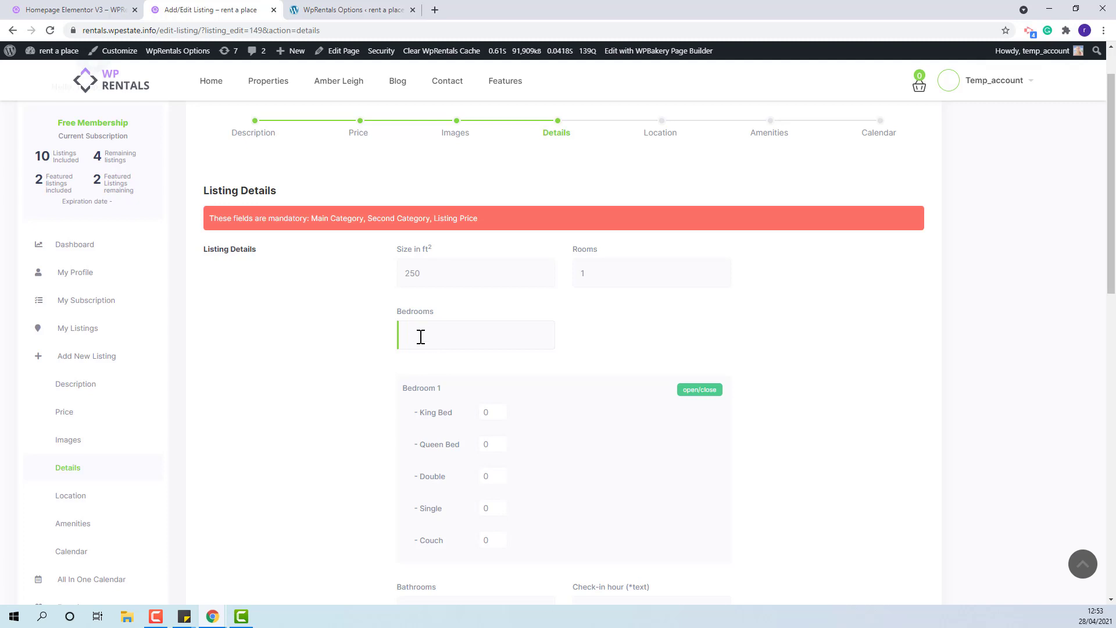
pyautogui.write('3')
pyautogui.click(366, 392)
pyautogui.scroll(-2, 369, 391)
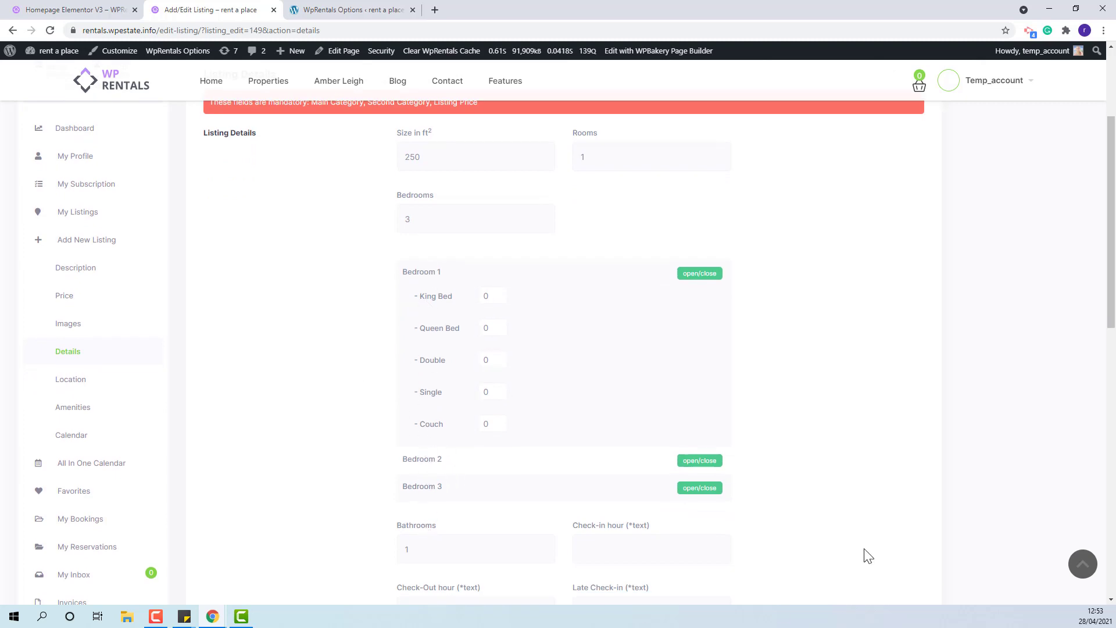
# - Expand the Bedroom 2 and Bedroom 3 sections to show their bed counts
pyautogui.click(710, 463)
pyautogui.scroll(-2, 712, 470)
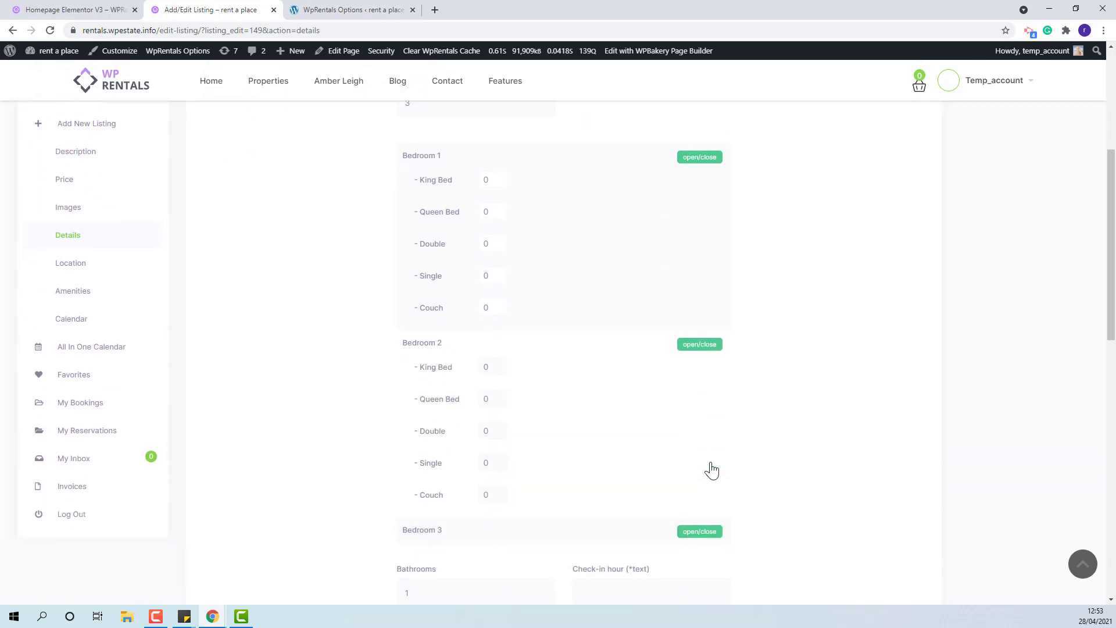
pyautogui.click(711, 472)
pyautogui.scroll(-1, 713, 482)
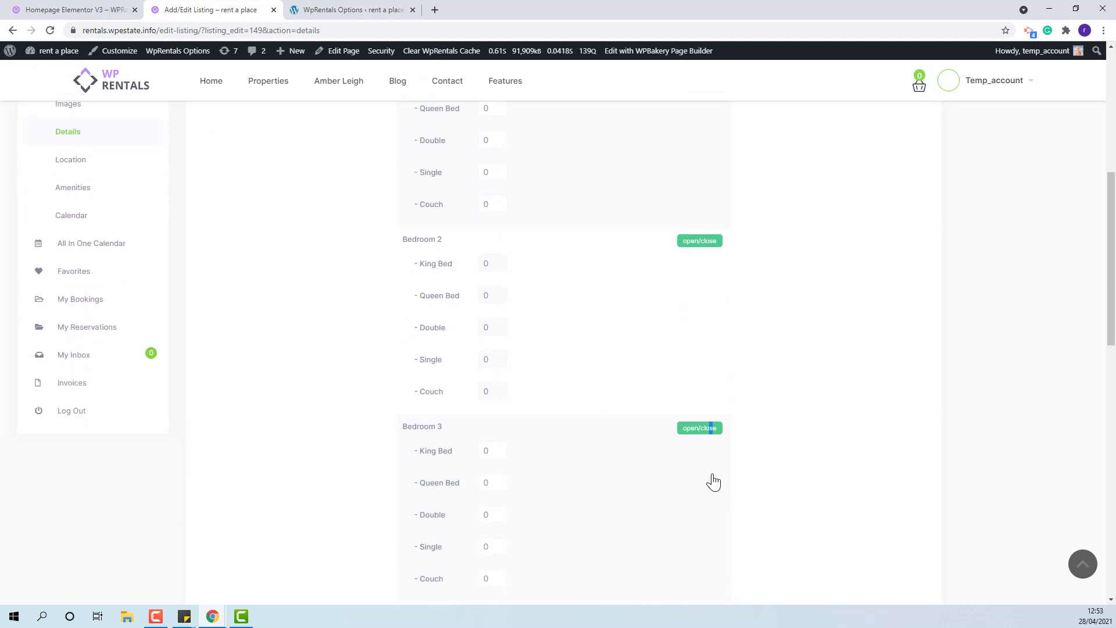
pyautogui.scroll(-3, 712, 480)
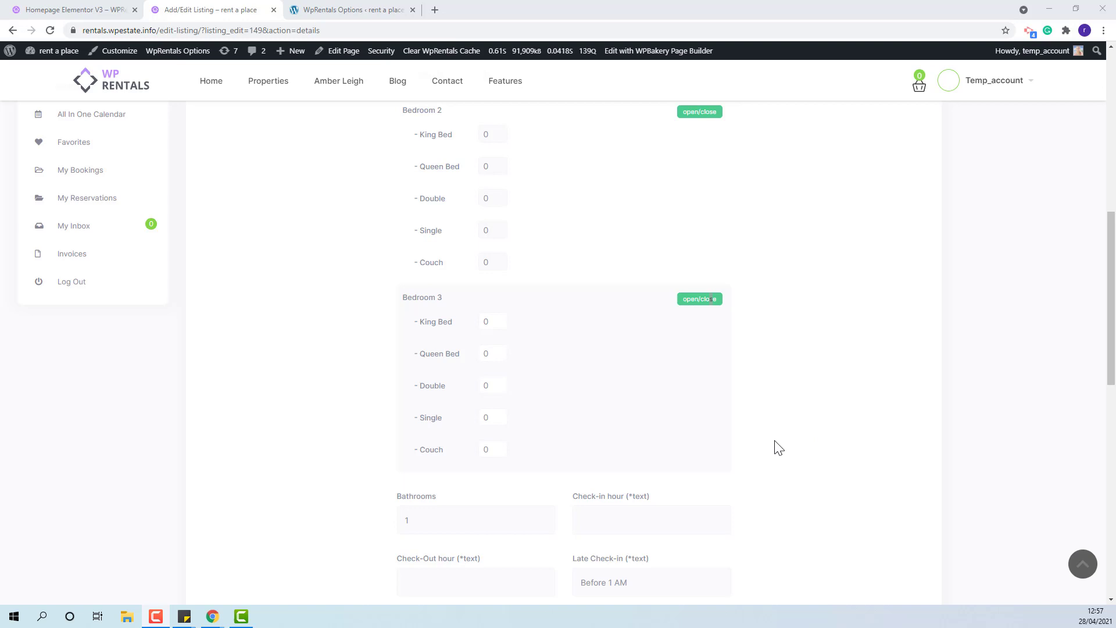
# - Scroll the listing form down to Custom Details, then return to the WpRentals Options Custom Fields page
pyautogui.scroll(-2, 775, 446)
pyautogui.scroll(-3, 776, 448)
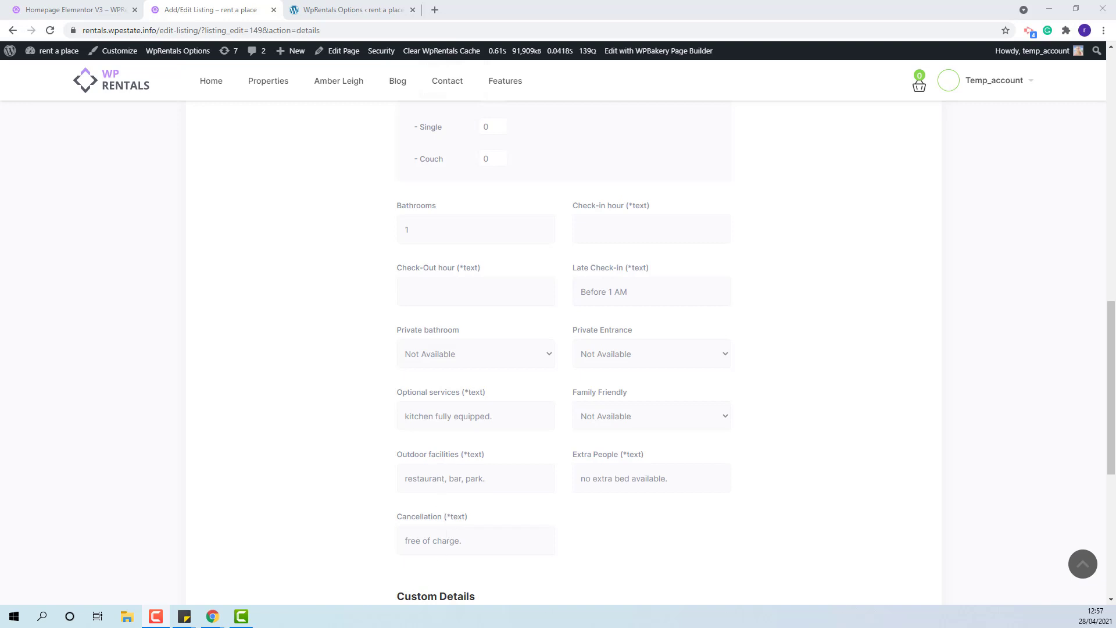
pyautogui.hotkey('ctrl', 'Tab')
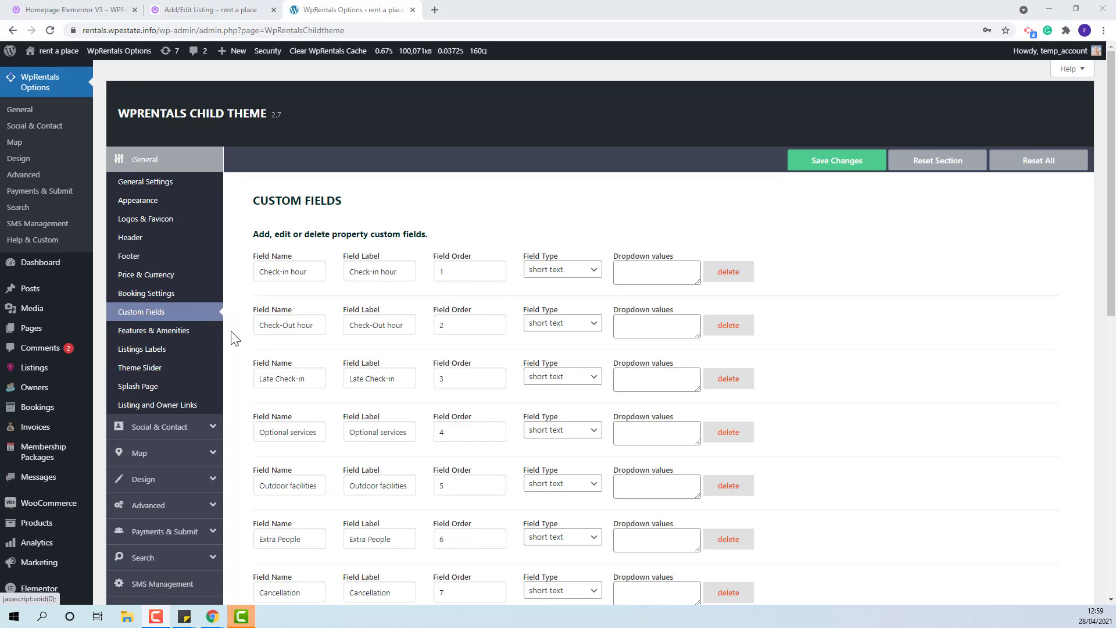
# - Review the existing custom fields, from Check-in hour to the Private Entrance dropdown, leaving the new field type as short text
pyautogui.scroll(-1, 697, 415)
pyautogui.scroll(-4, 698, 417)
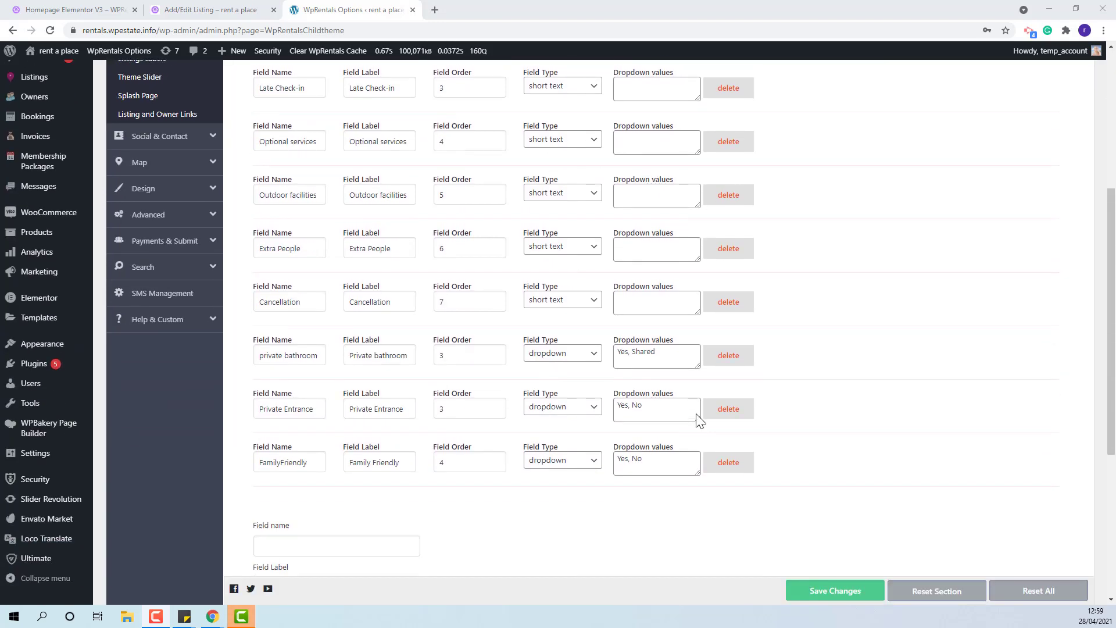
pyautogui.scroll(-3, 700, 419)
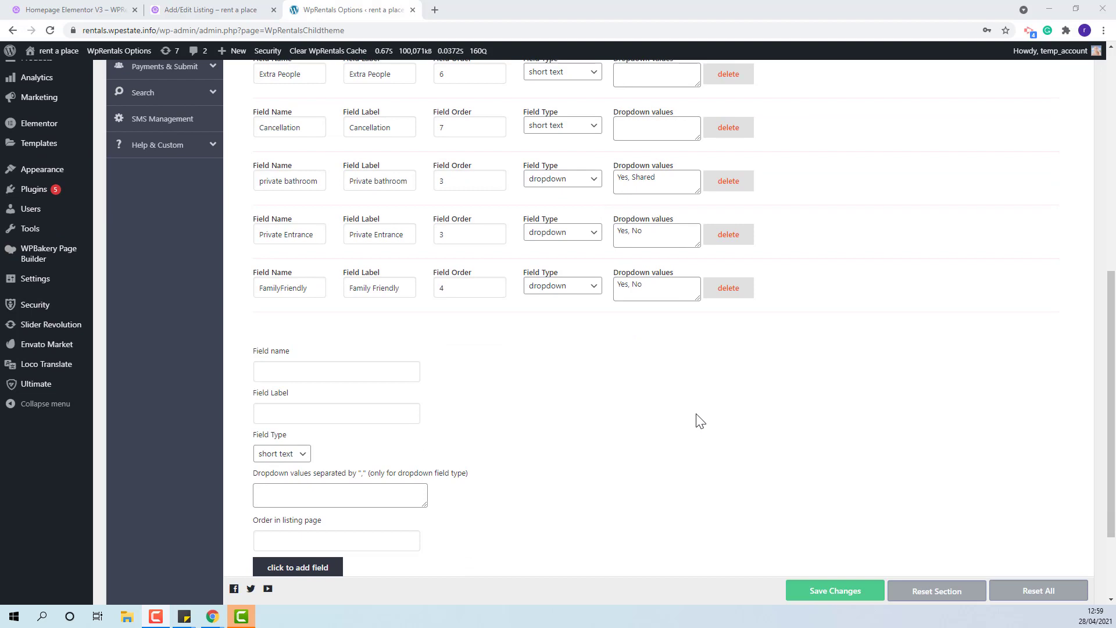
pyautogui.click(300, 460)
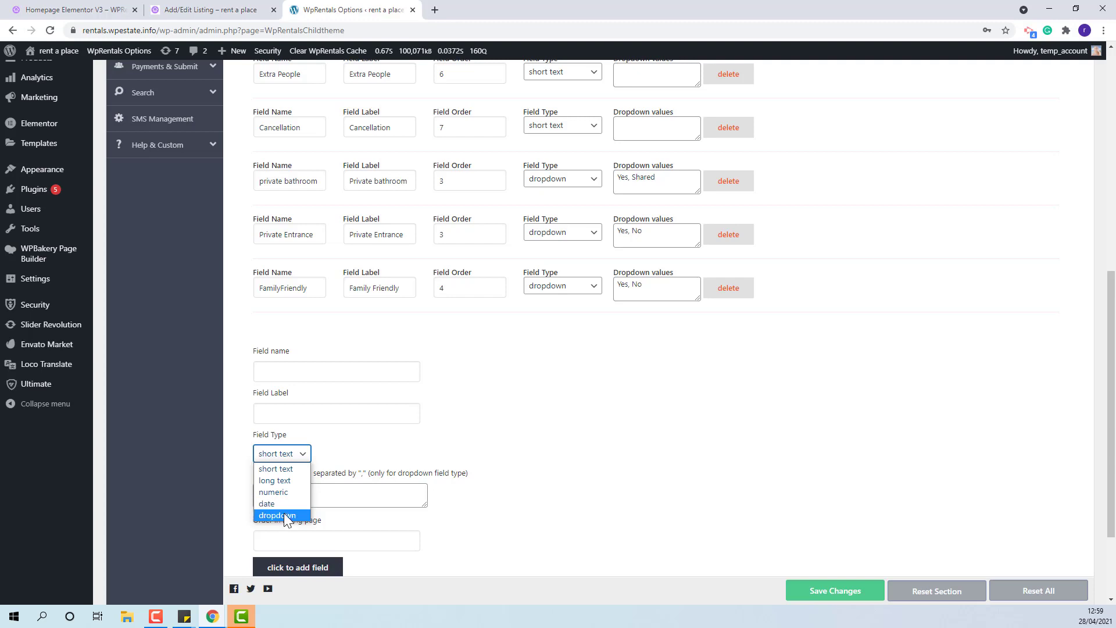
pyautogui.click(811, 465)
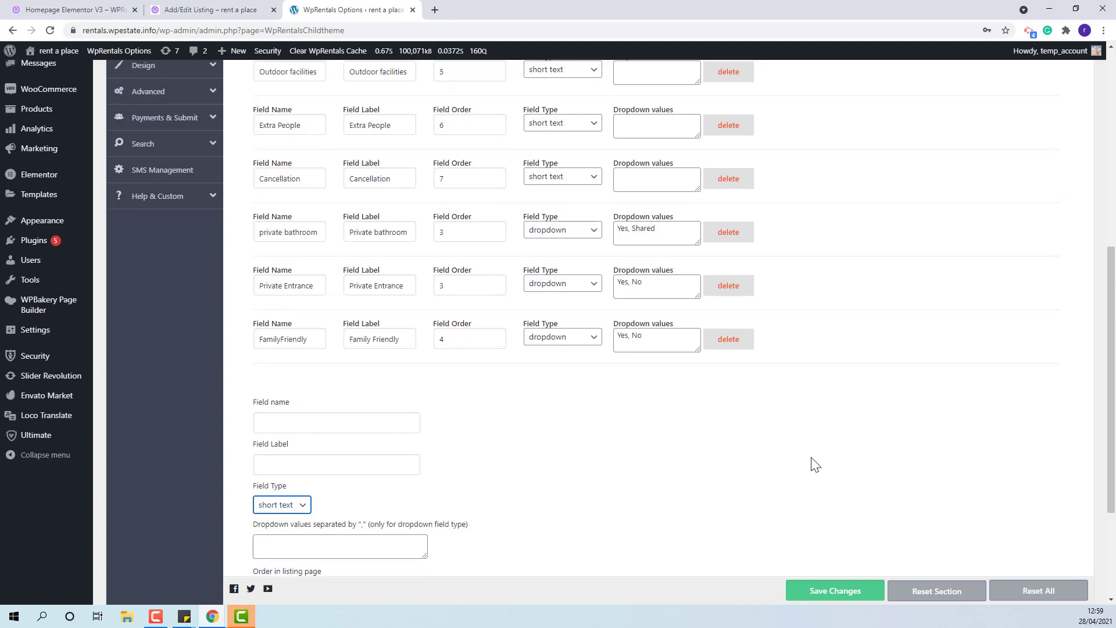
pyautogui.scroll(3, 811, 464)
pyautogui.scroll(1, 457, 465)
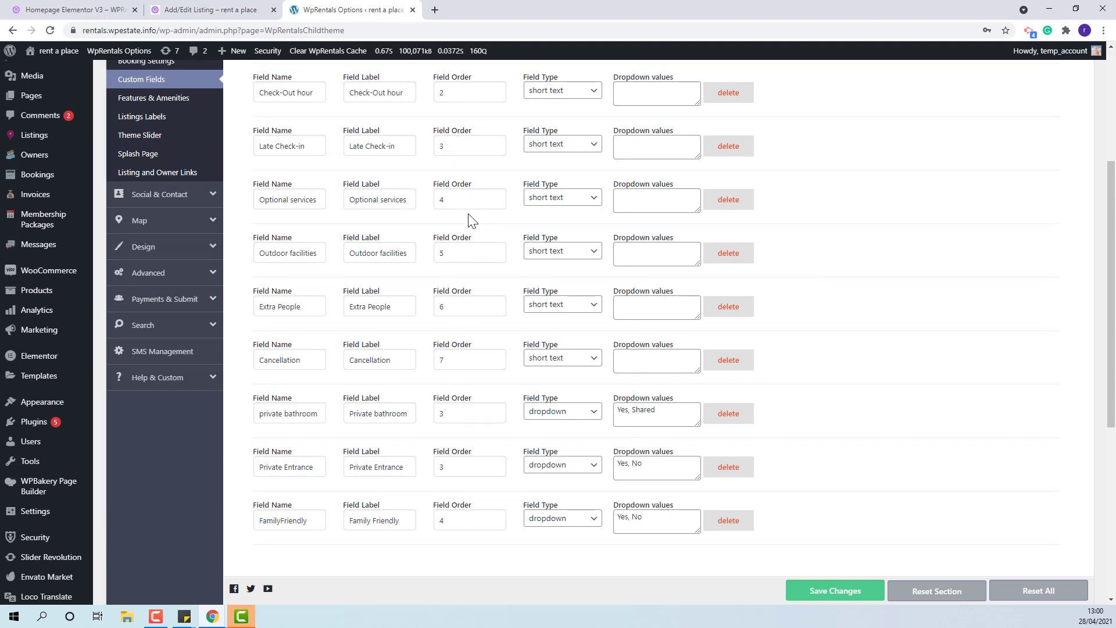
pyautogui.scroll(-3, 471, 242)
pyautogui.scroll(3, 472, 246)
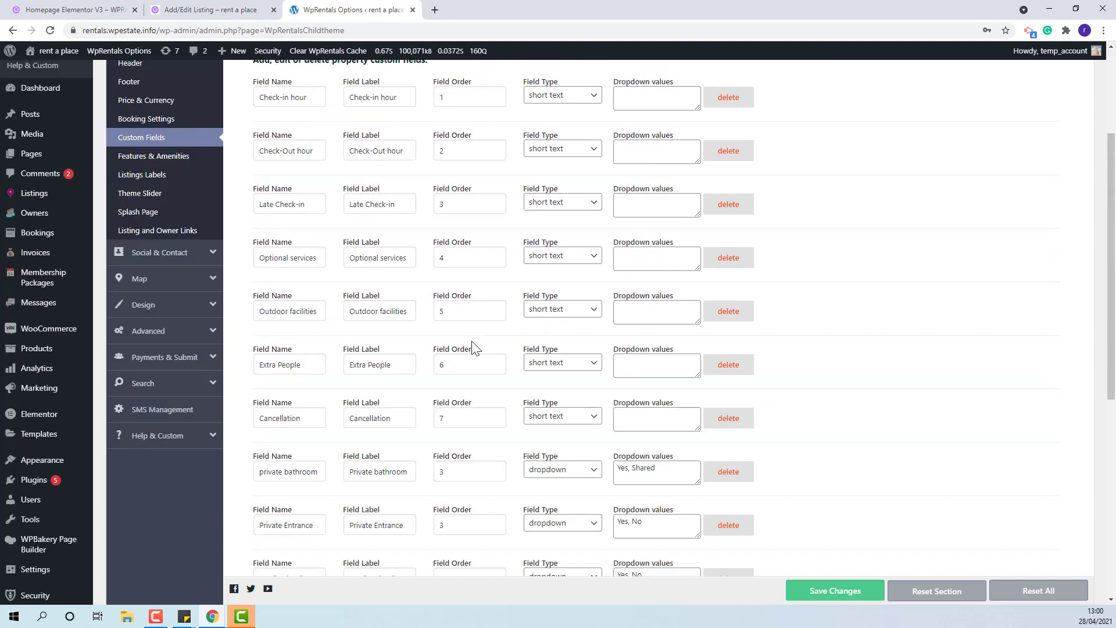
# - Define a new numeric custom field named and labelled 'Custom' with order 10
pyautogui.scroll(-5, 473, 346)
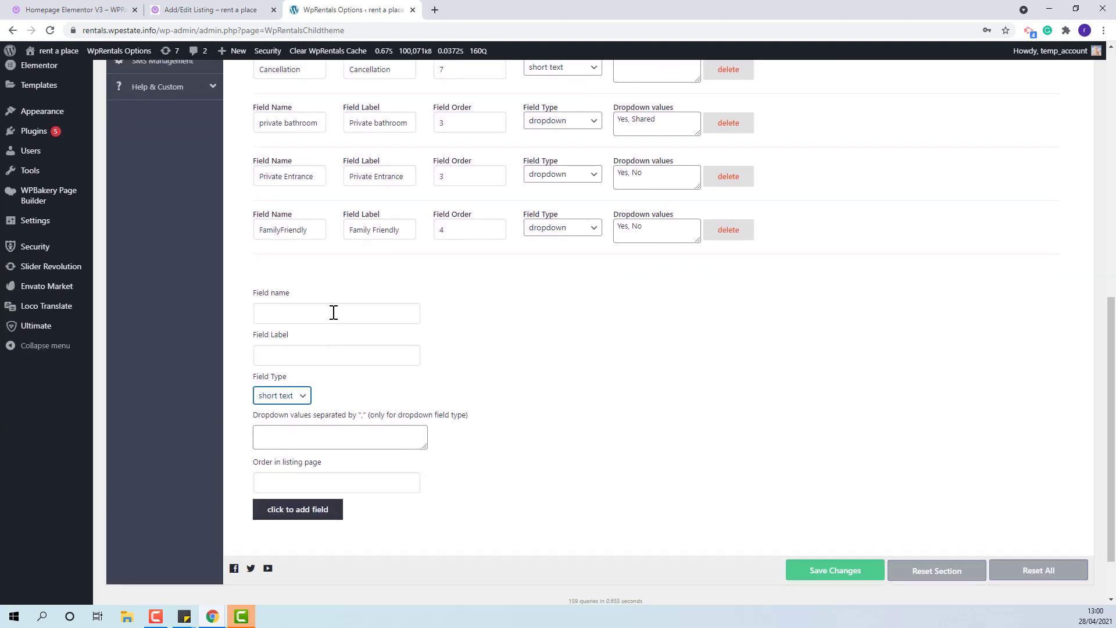
pyautogui.click(333, 312)
pyautogui.write('Custom')
pyautogui.click(308, 354)
pyautogui.write('Custom')
pyautogui.click(272, 400)
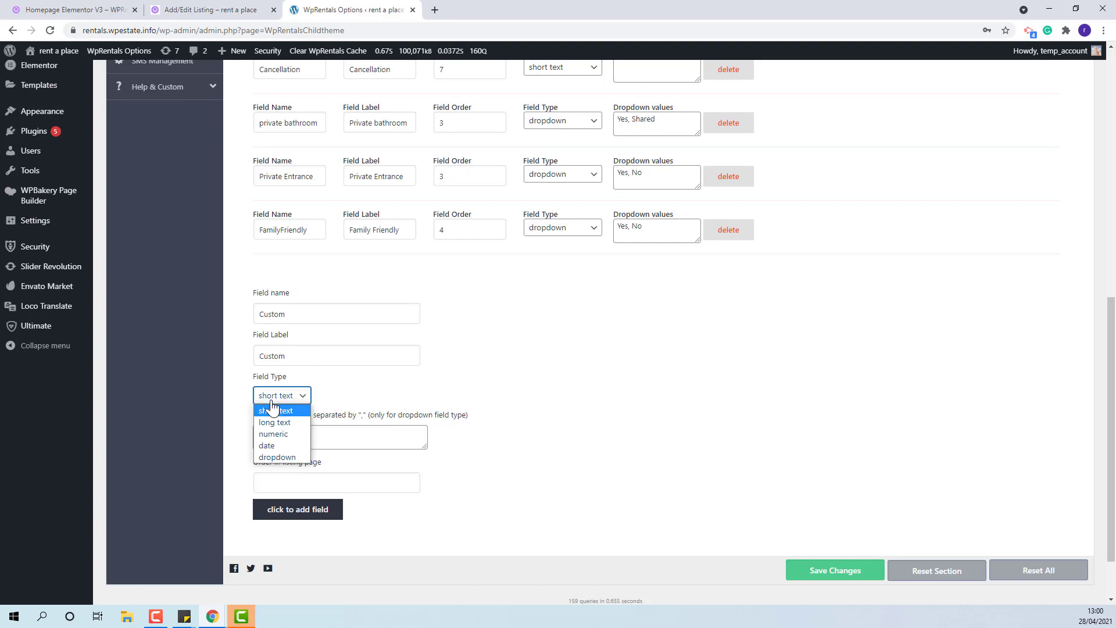
pyautogui.click(279, 435)
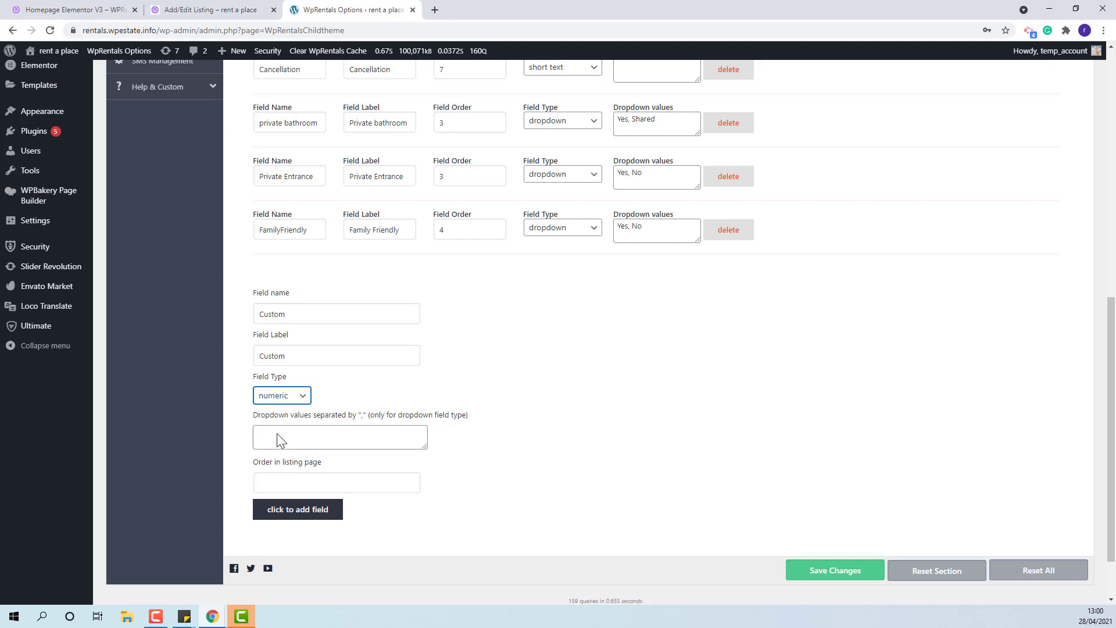
pyautogui.click(284, 482)
pyautogui.write('10')
# - Add the Custom field to the list and save the options
pyautogui.click(291, 509)
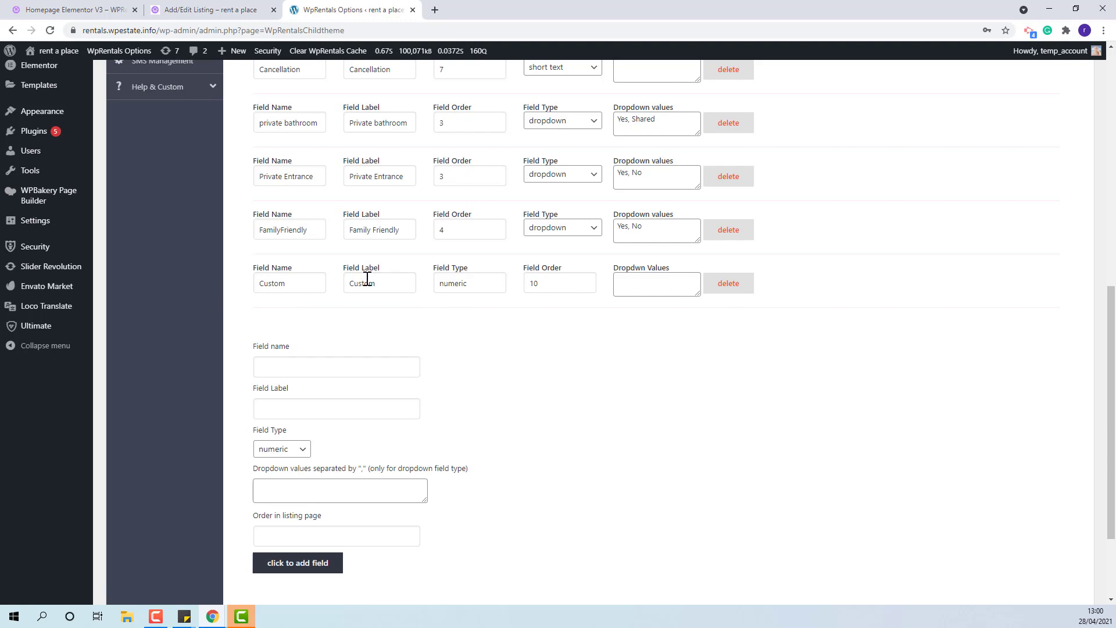
pyautogui.scroll(-3, 800, 378)
pyautogui.click(828, 503)
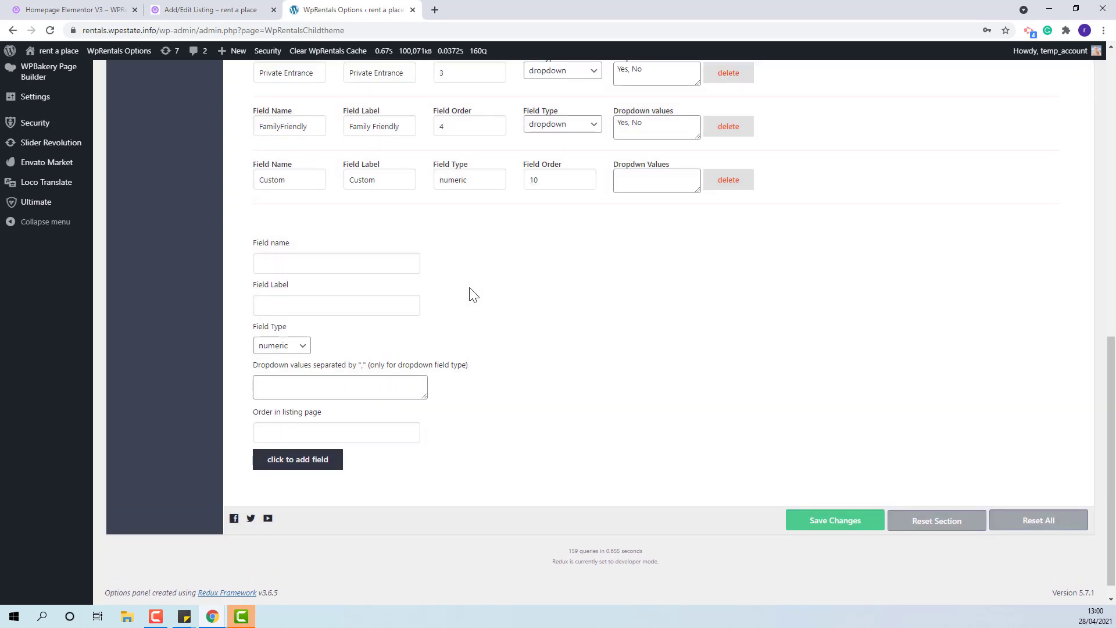
# - On the Listing Submit Page settings, add Custom to the listing submission fields and save
pyautogui.scroll(5, 495, 273)
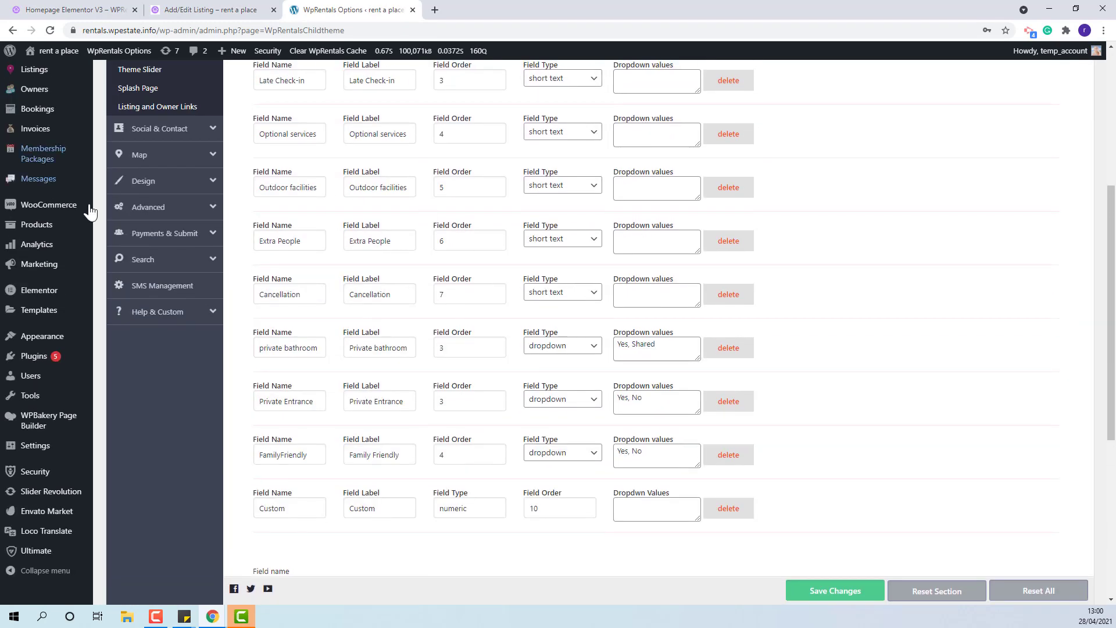
pyautogui.click(164, 235)
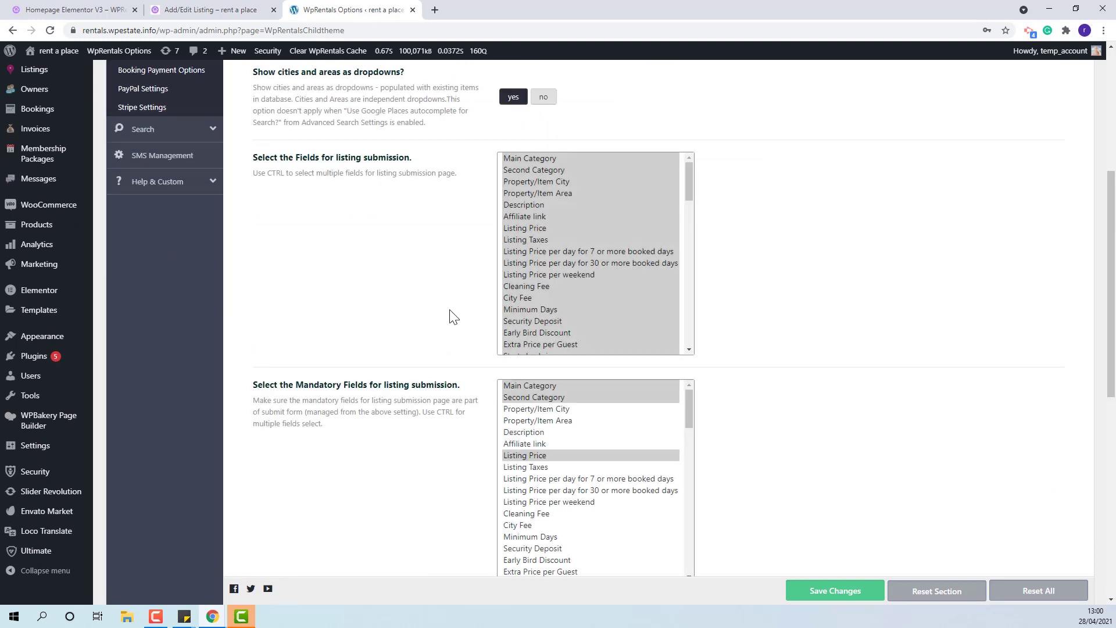
pyautogui.scroll(1, 448, 311)
pyautogui.scroll(2, 440, 309)
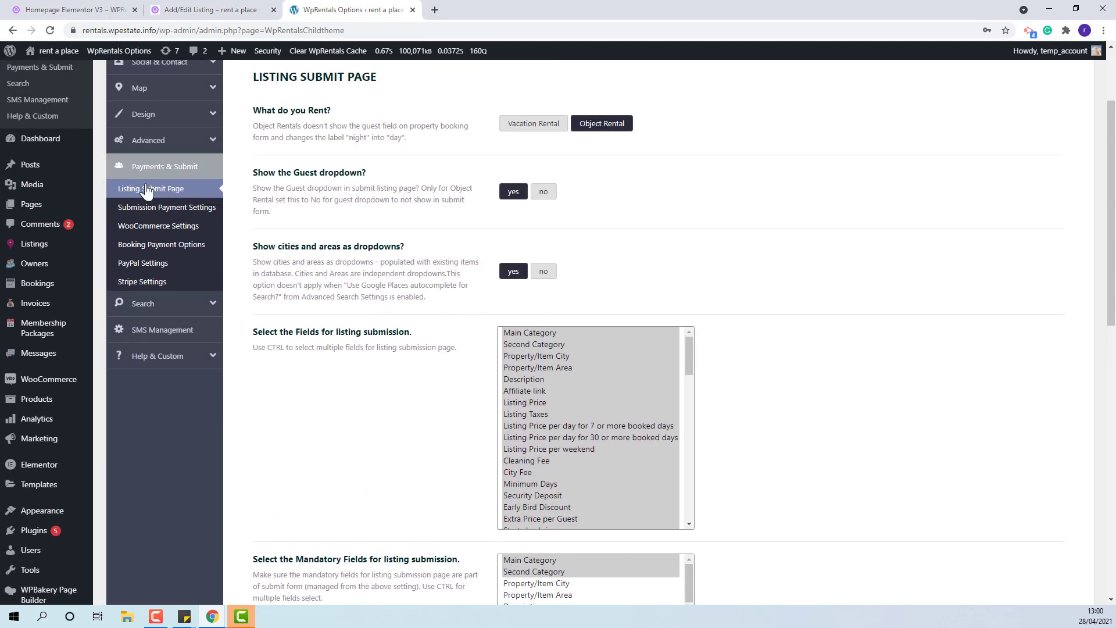
pyautogui.scroll(-4, 777, 395)
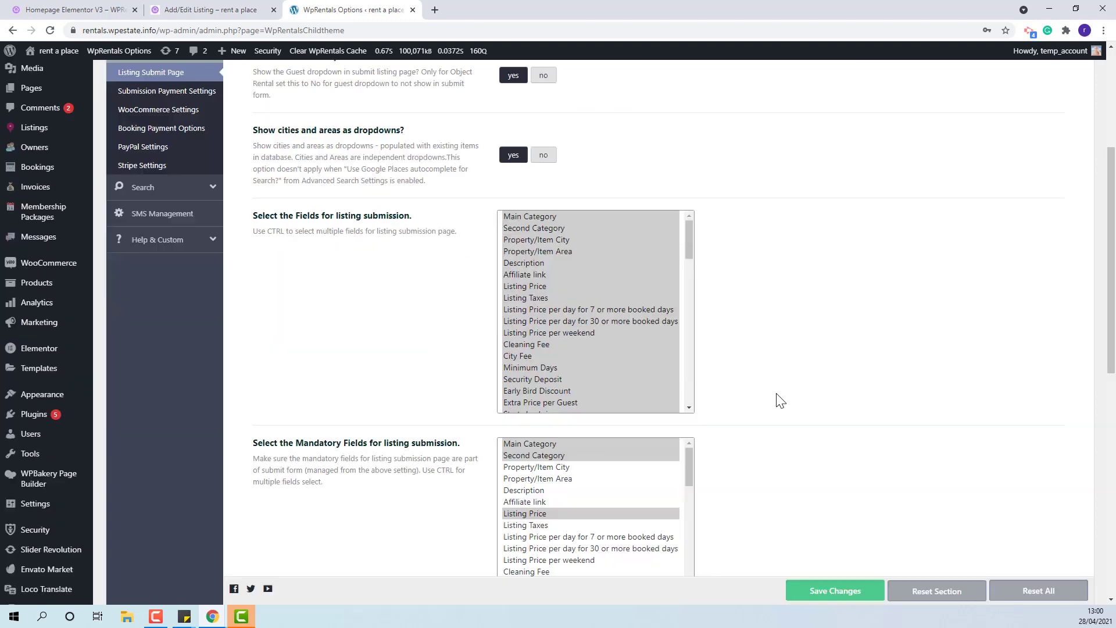
pyautogui.moveTo(692, 121); pyautogui.dragTo(676, 210)
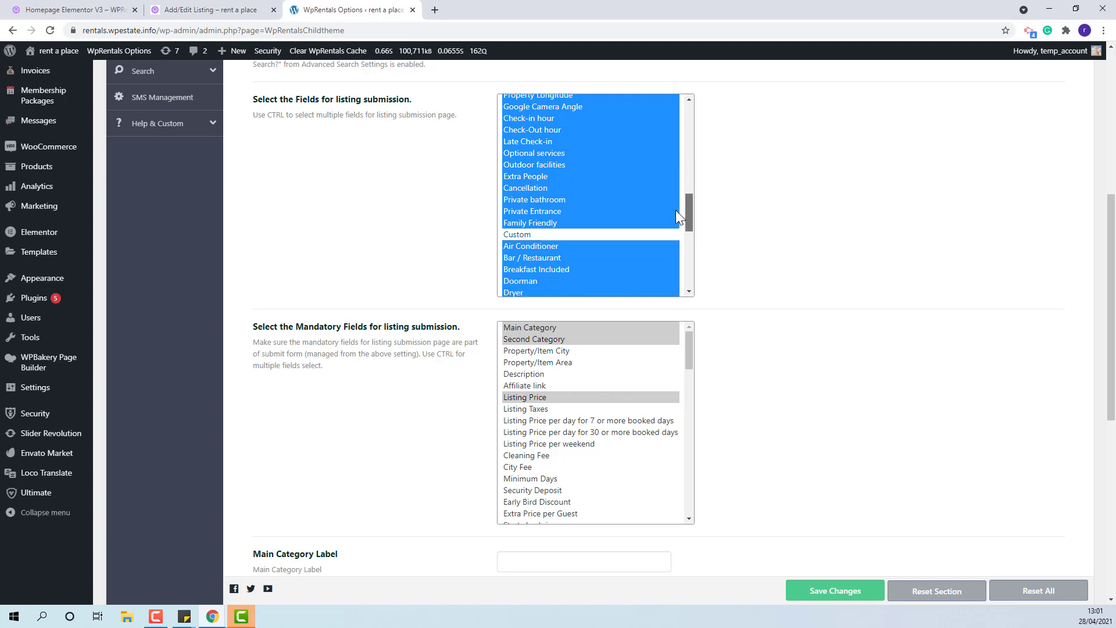
pyautogui.keyDown('ctrl'); pyautogui.click(519, 231); pyautogui.keyUp('ctrl')
pyautogui.click(801, 593)
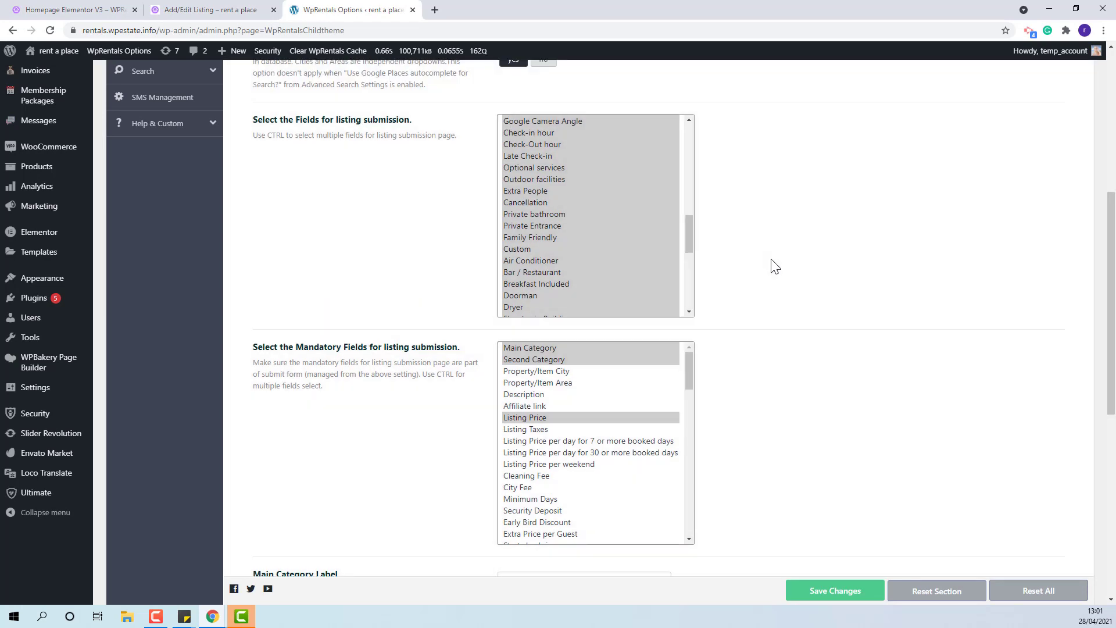
# - Reload the listing editor and locate the new empty Custom (*numeric) field after Cancellation
pyautogui.click(217, 10)
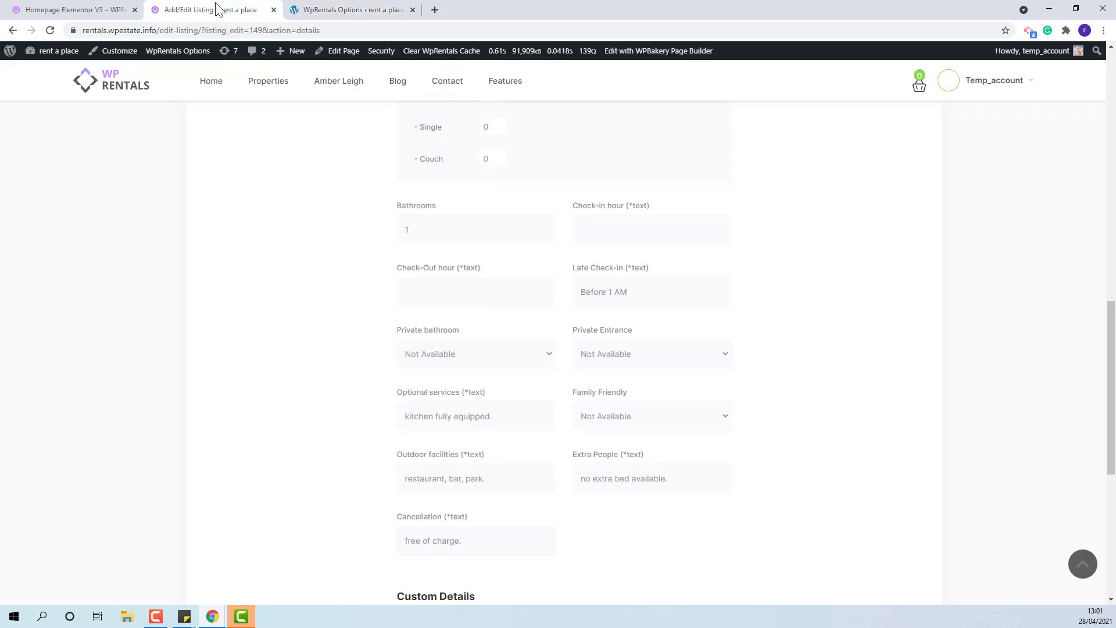
pyautogui.click(48, 30)
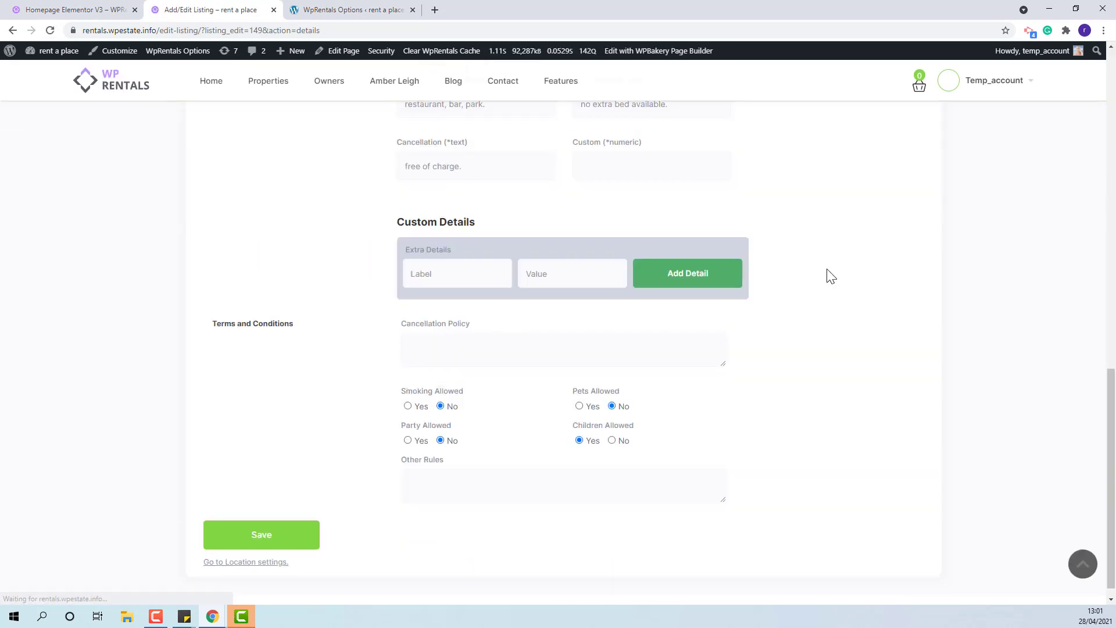
pyautogui.scroll(2, 832, 276)
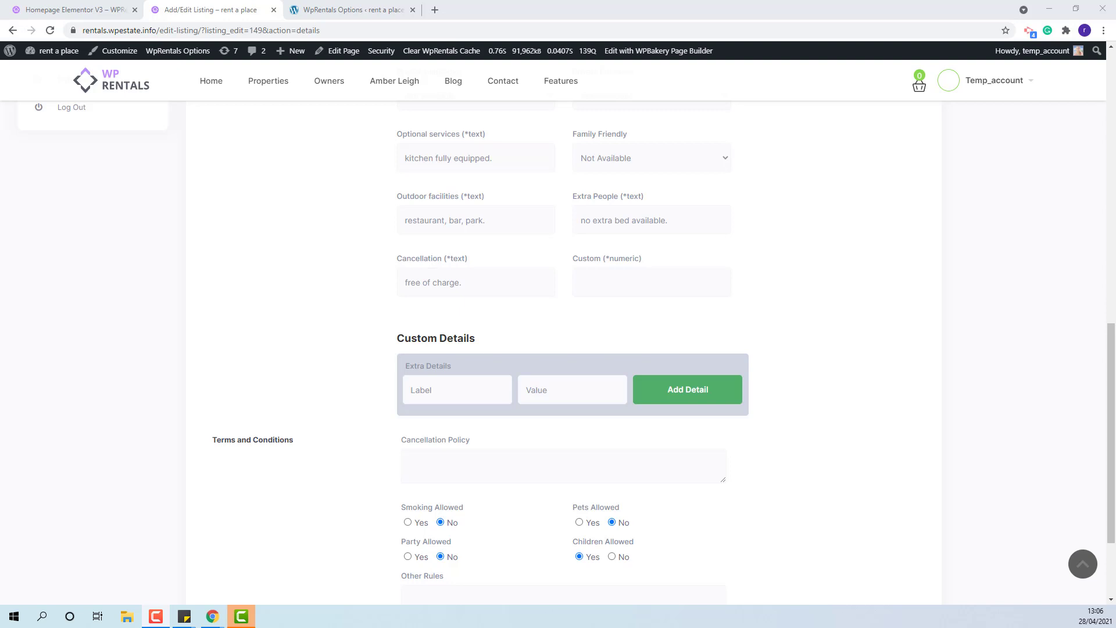
# - Add a custom detail labelled 'Tables' with value 2
pyautogui.click(471, 388)
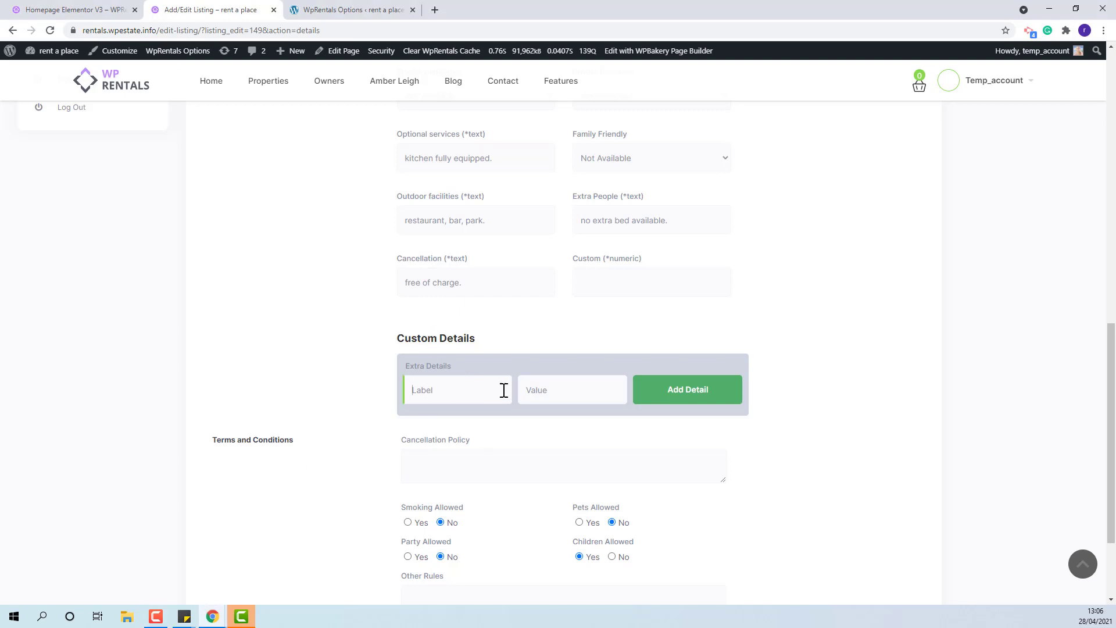
pyautogui.write('Tables')
pyautogui.click(588, 385)
pyautogui.write('2')
pyautogui.click(703, 400)
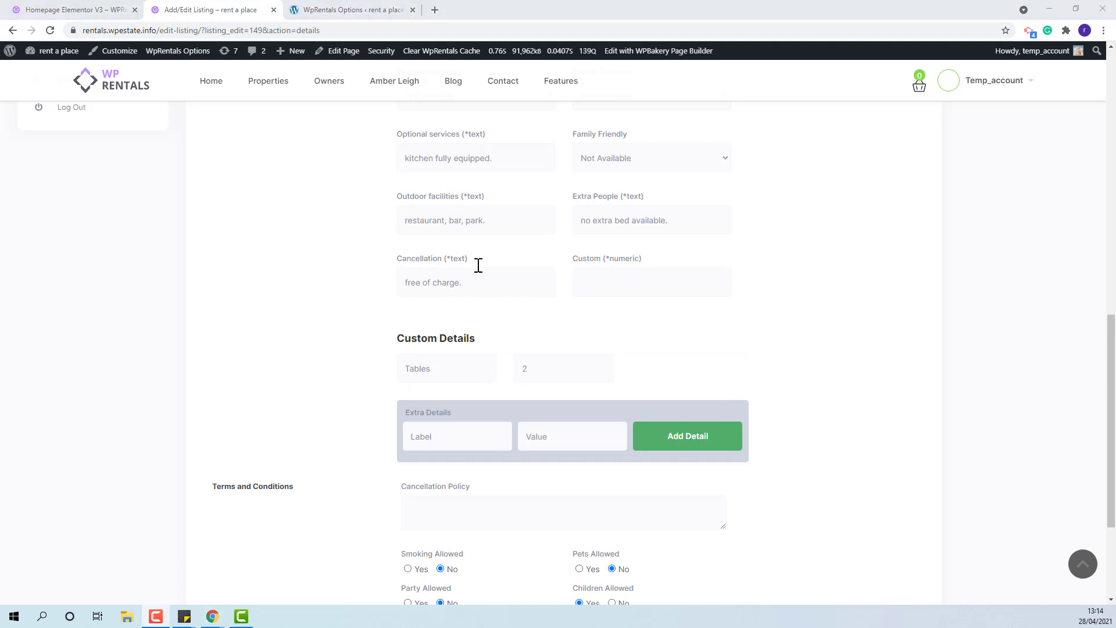
# - Scroll back up the listing's Details form past bathrooms, late check-in and optional services
pyautogui.scroll(1, 454, 233)
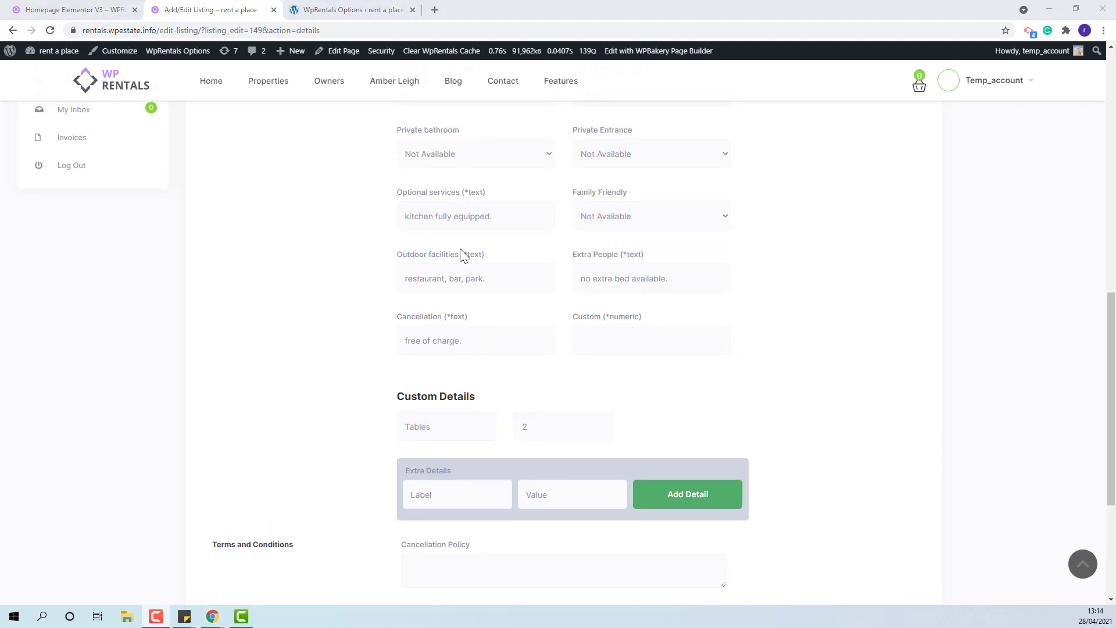
pyautogui.scroll(3, 460, 256)
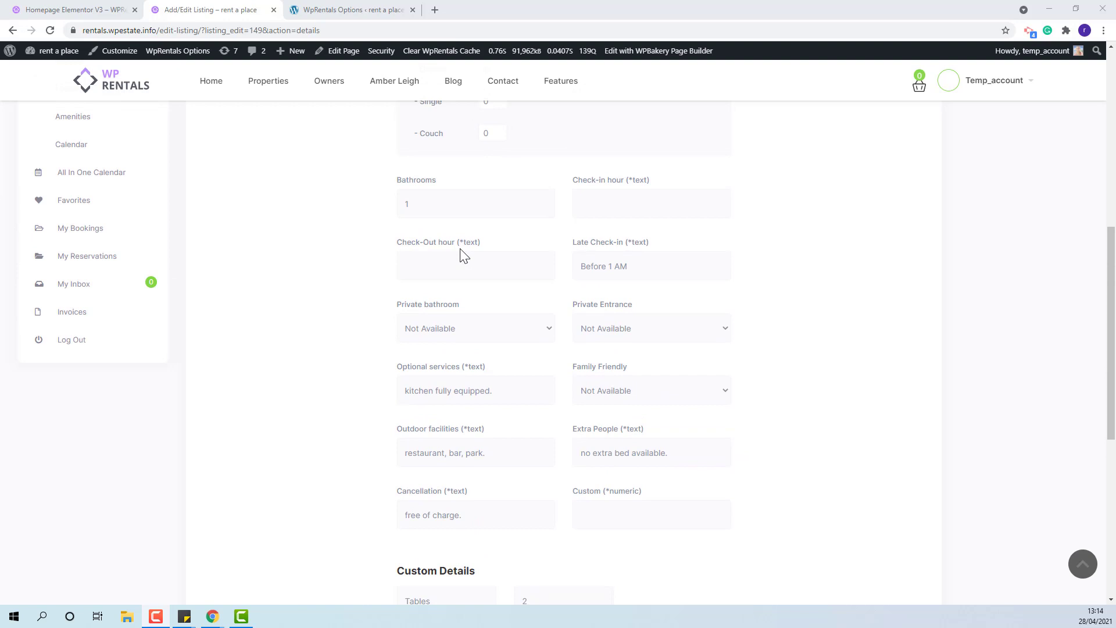
pyautogui.scroll(2, 458, 256)
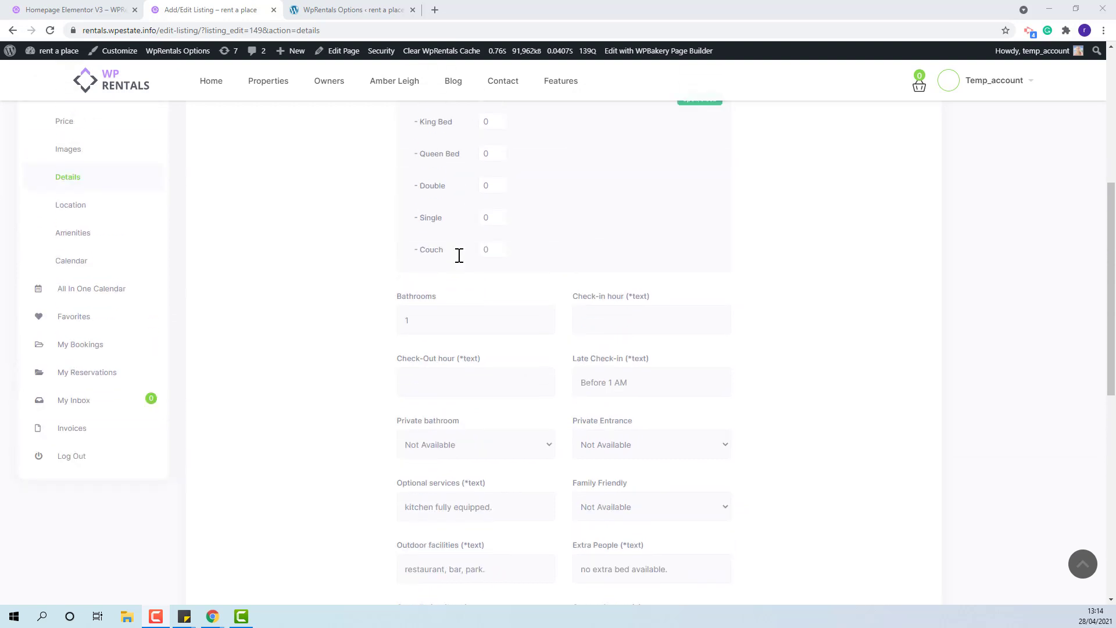